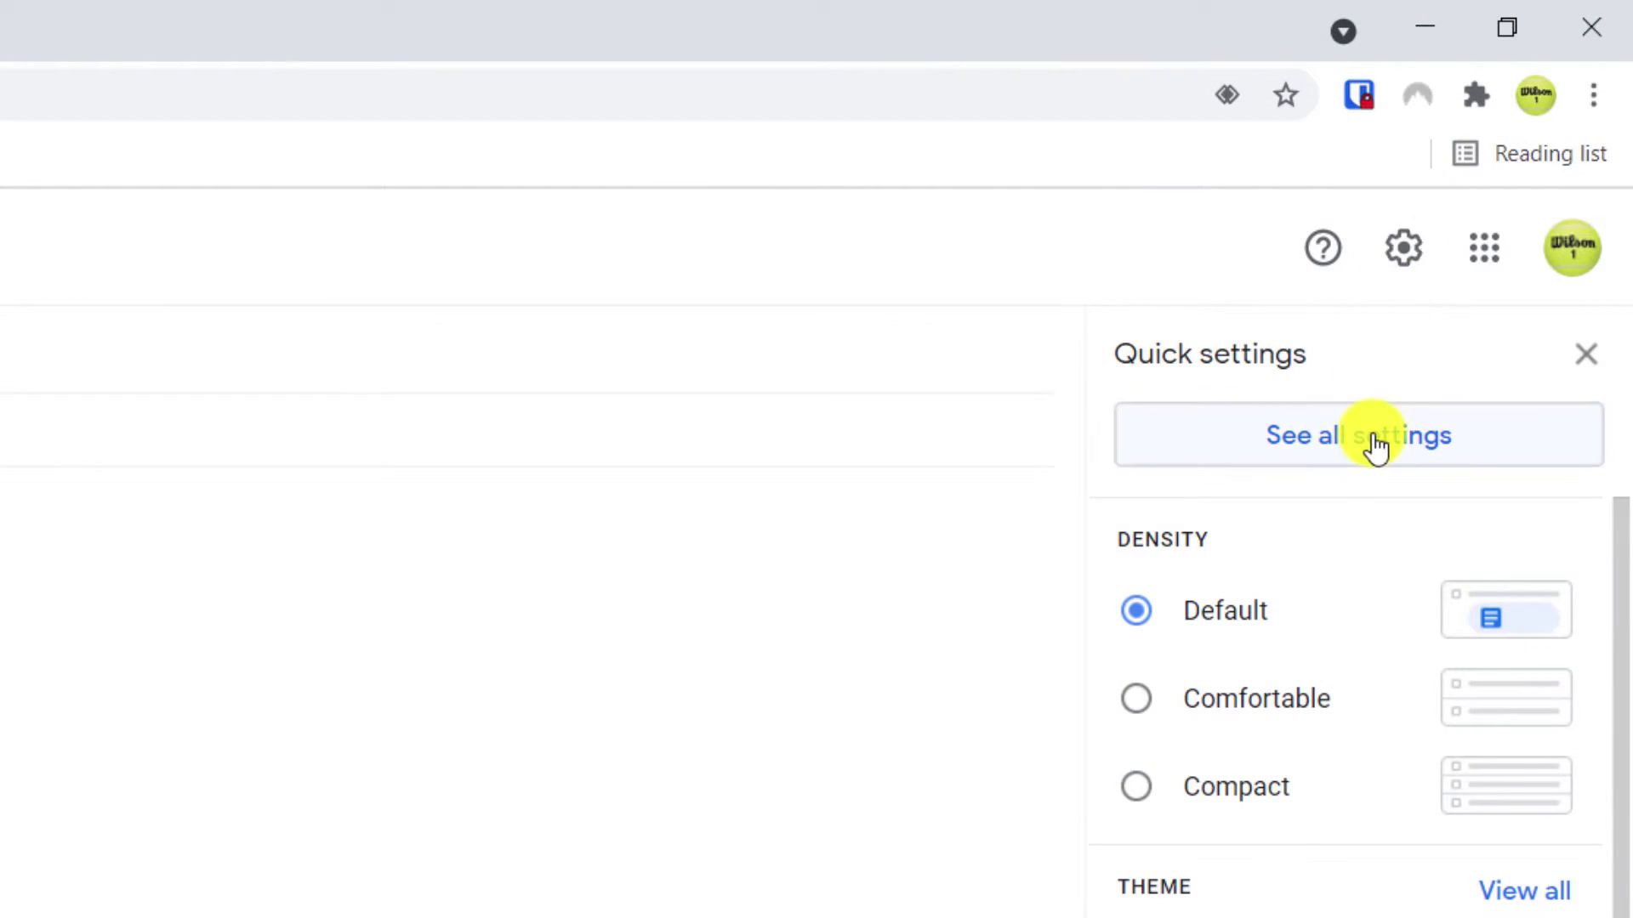
Open Gmail settings, highlight the 5-second Send cancellation period, and send the Sales Report email to Herman.
left_click(1375, 445)
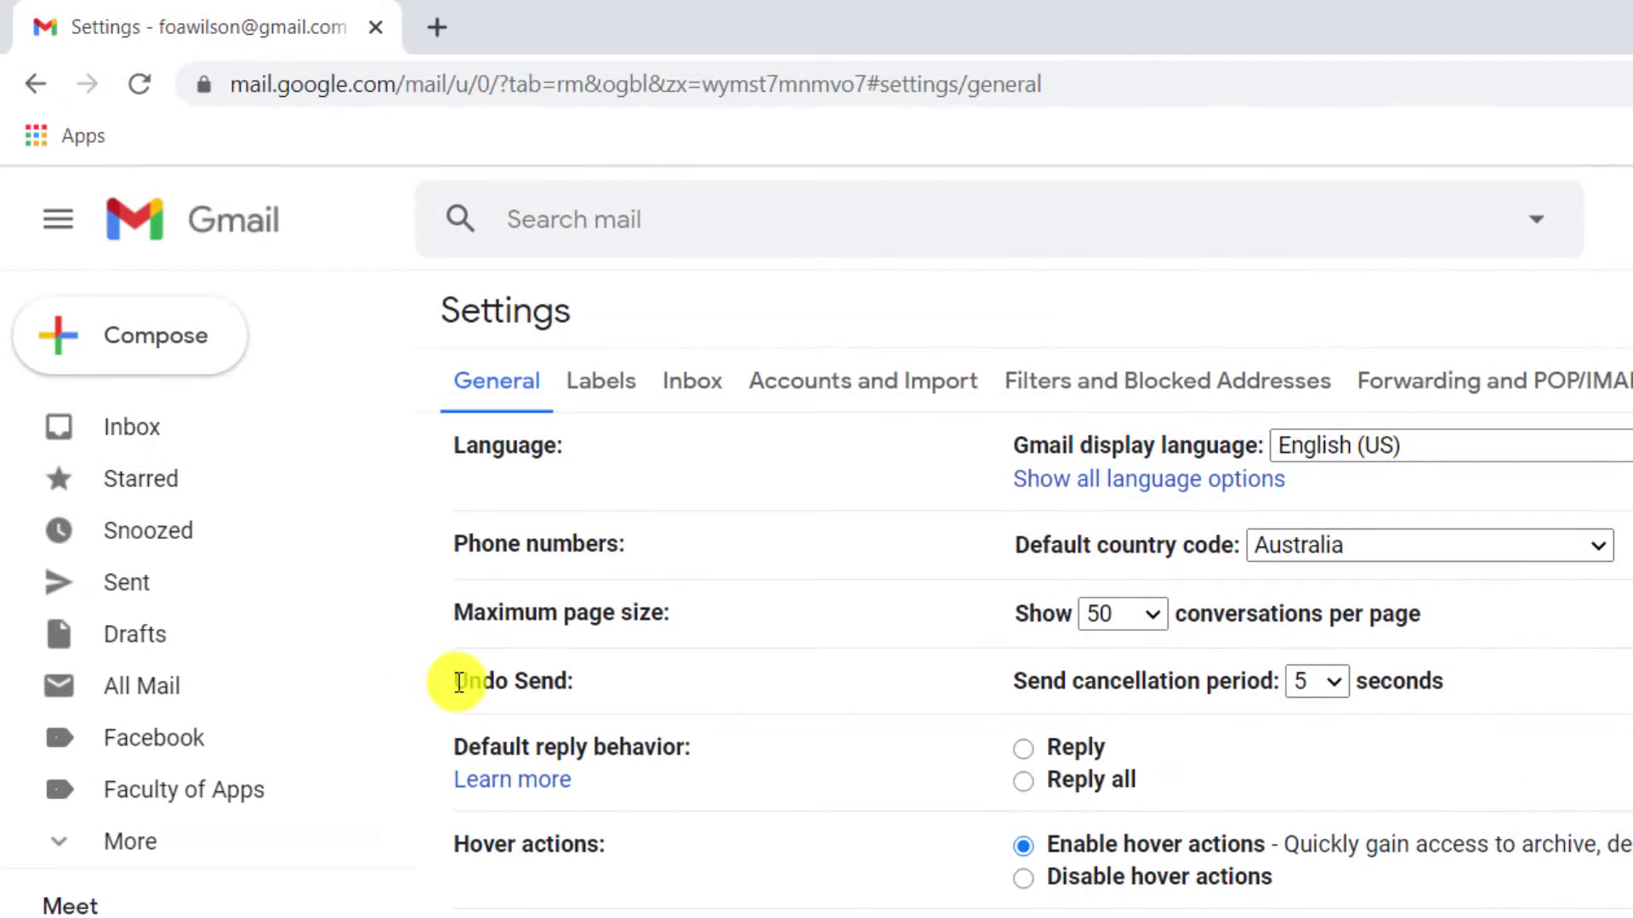
left_click_drag(1189, 705, 1279, 699)
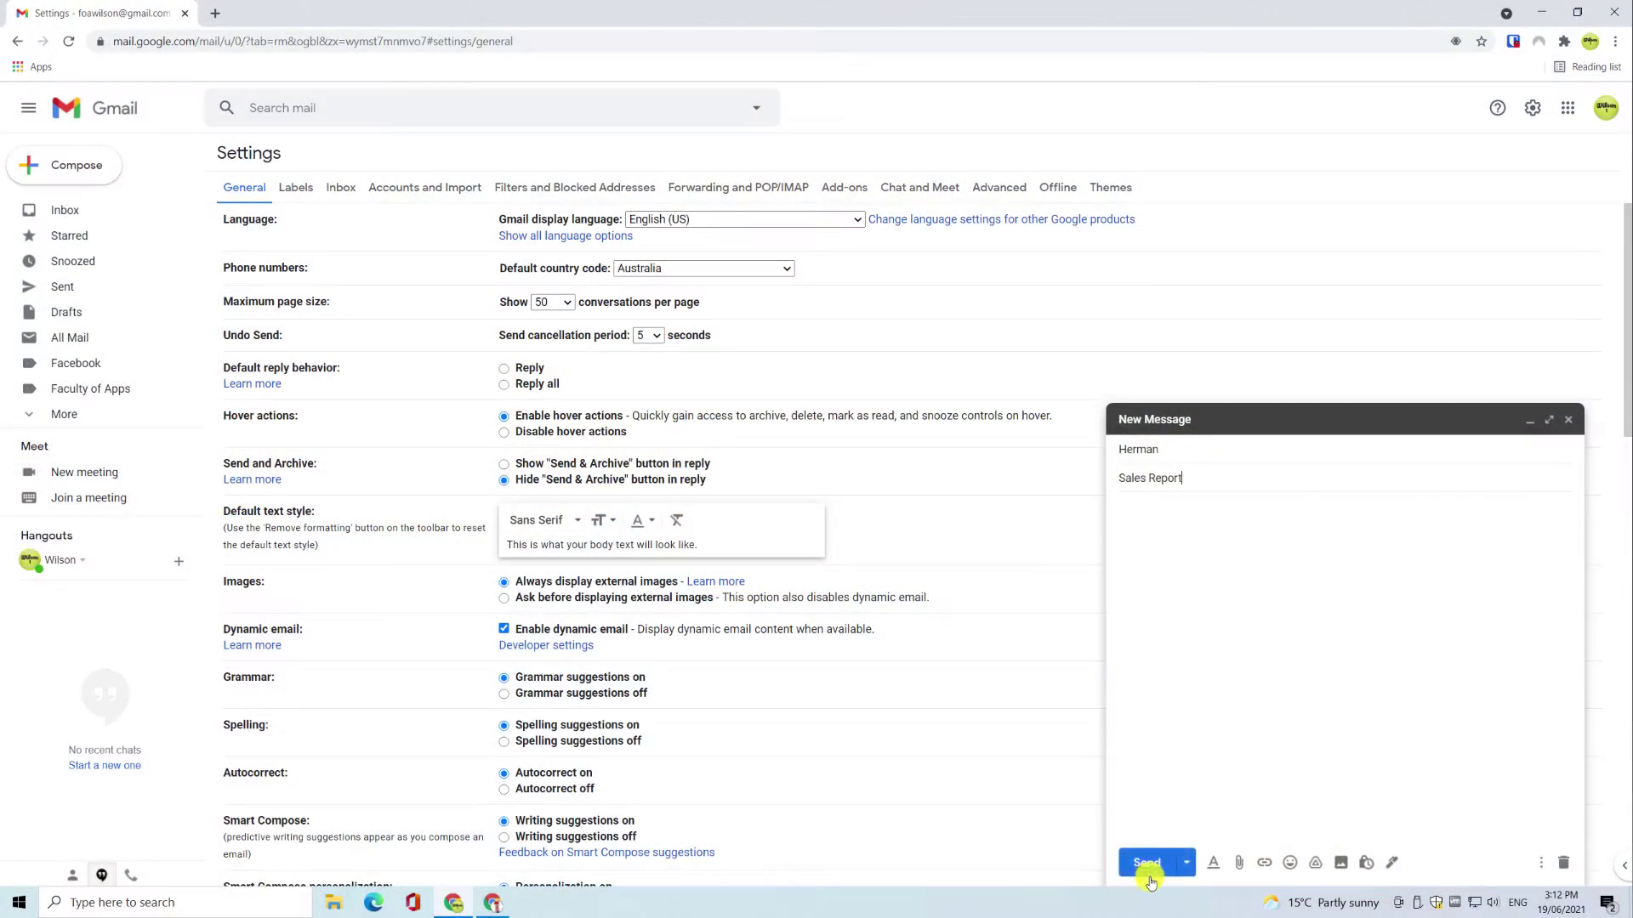
left_click(1158, 854)
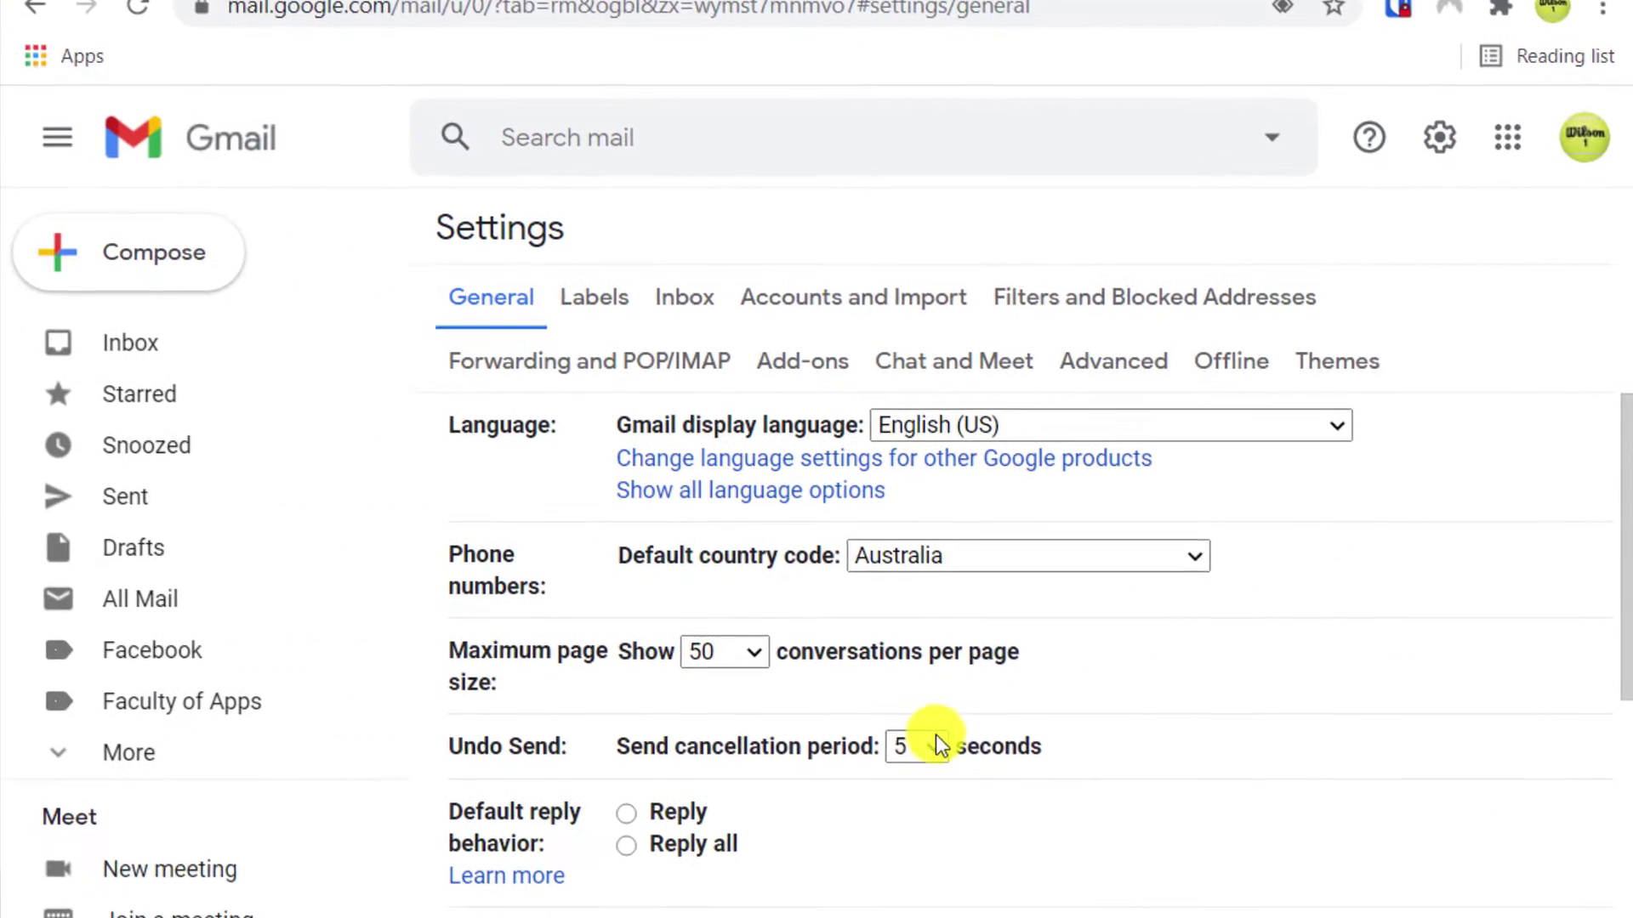
Change the Send cancellation period from 5 to 30 seconds and scroll down to the save button.
left_click(933, 839)
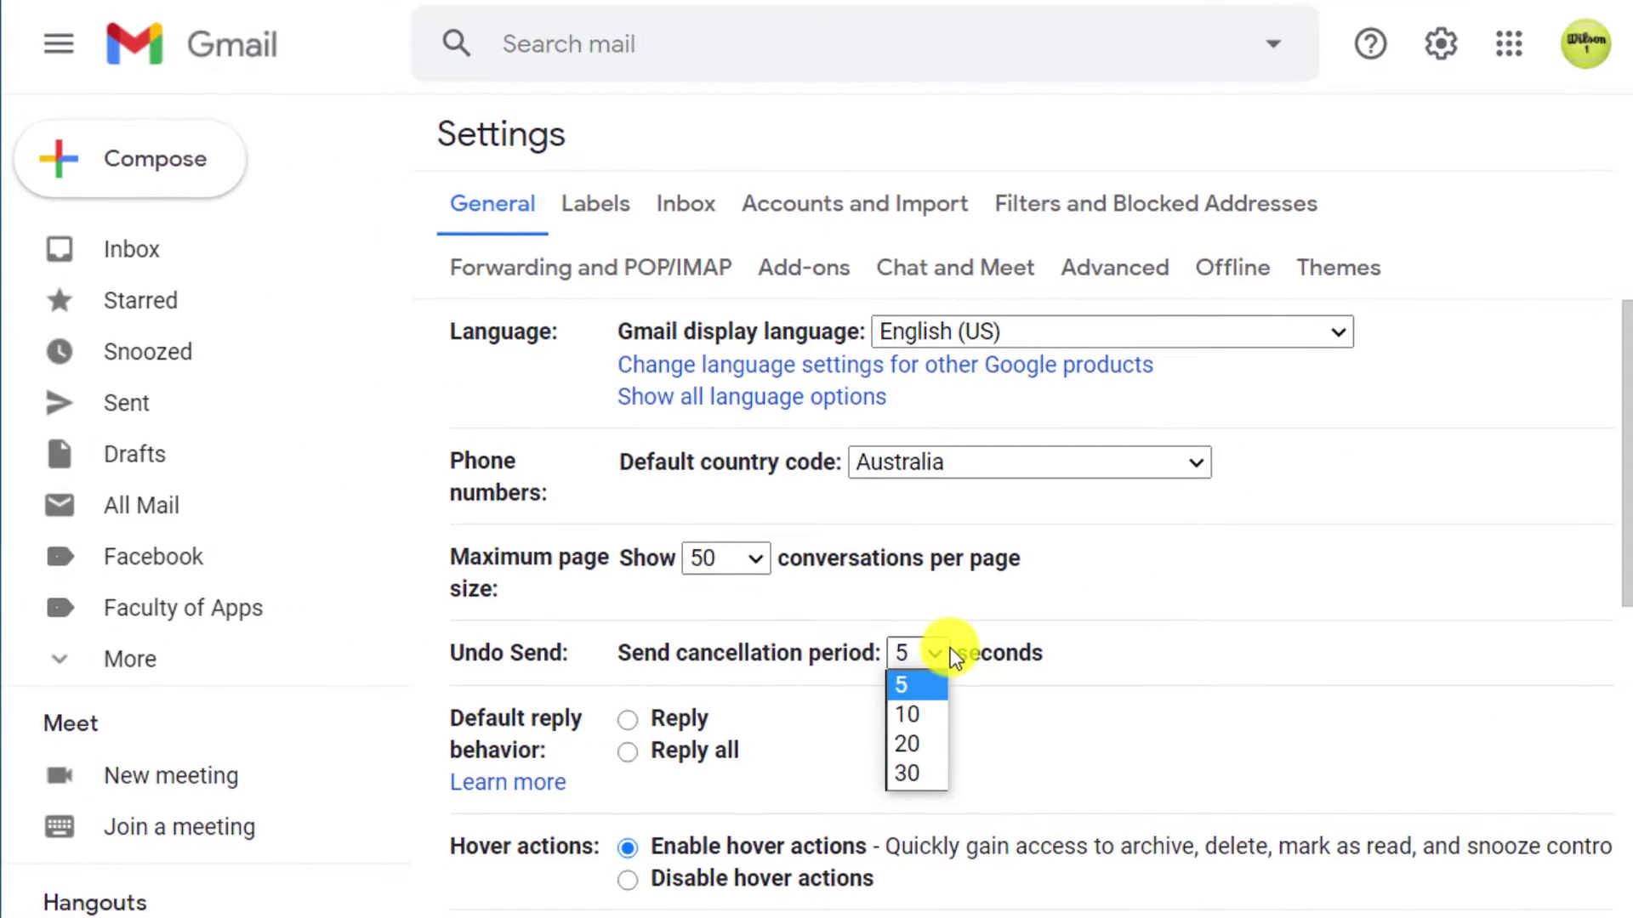
left_click(920, 775)
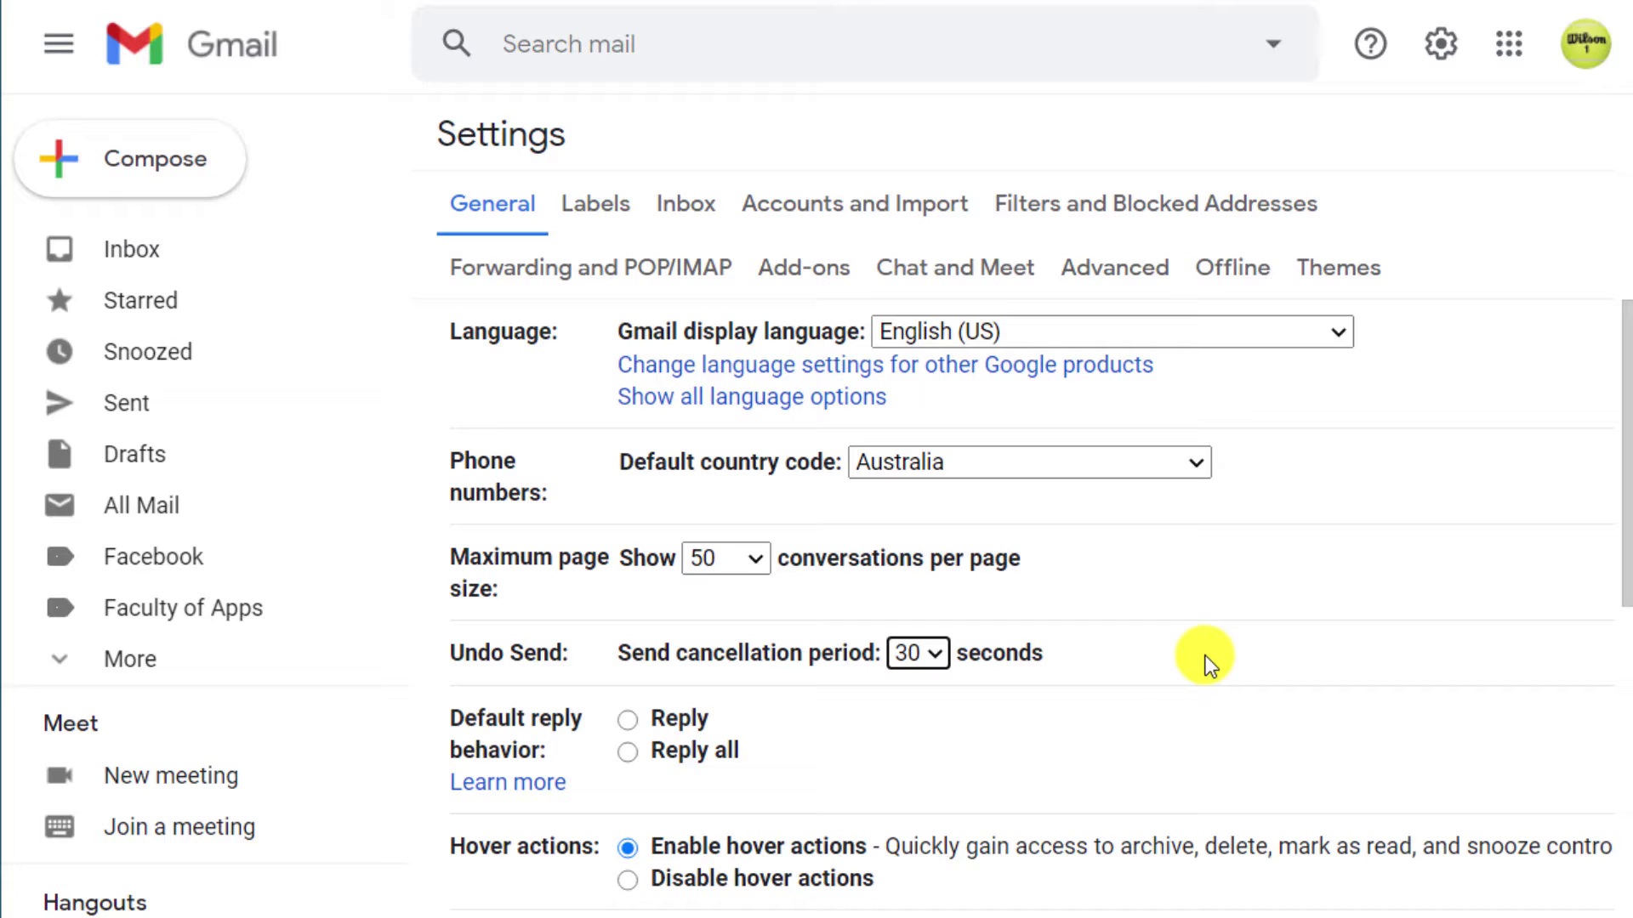
scroll(1211, 655, "down", 5)
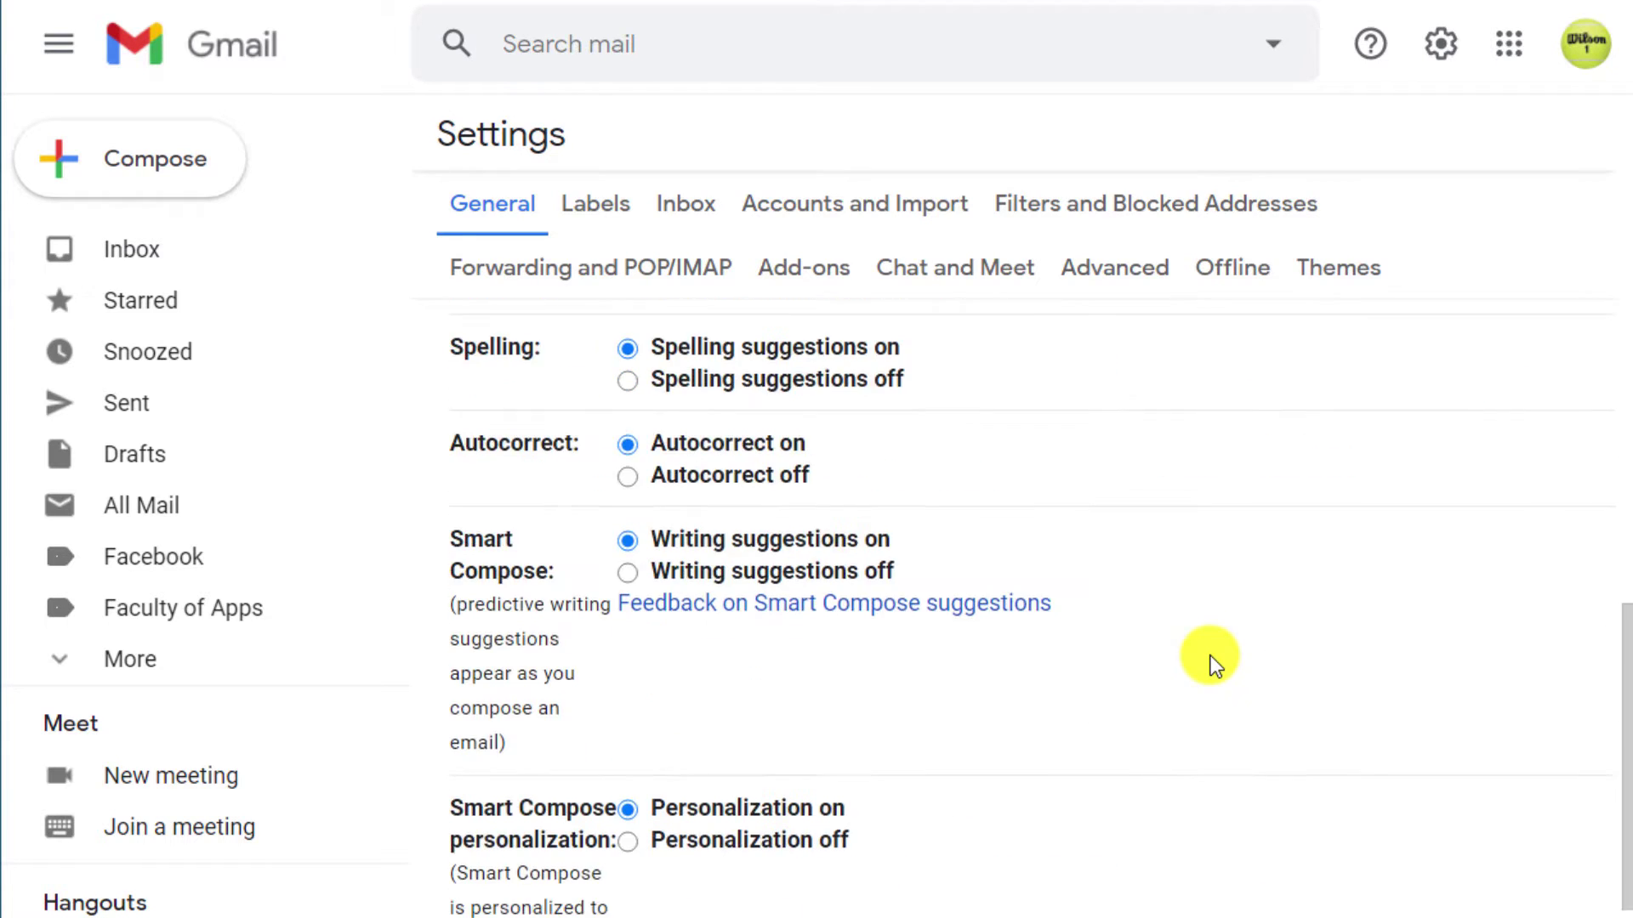
scroll(1211, 656, "down", 5)
scroll(1211, 656, "down", 5)
scroll(1211, 656, "down", 5)
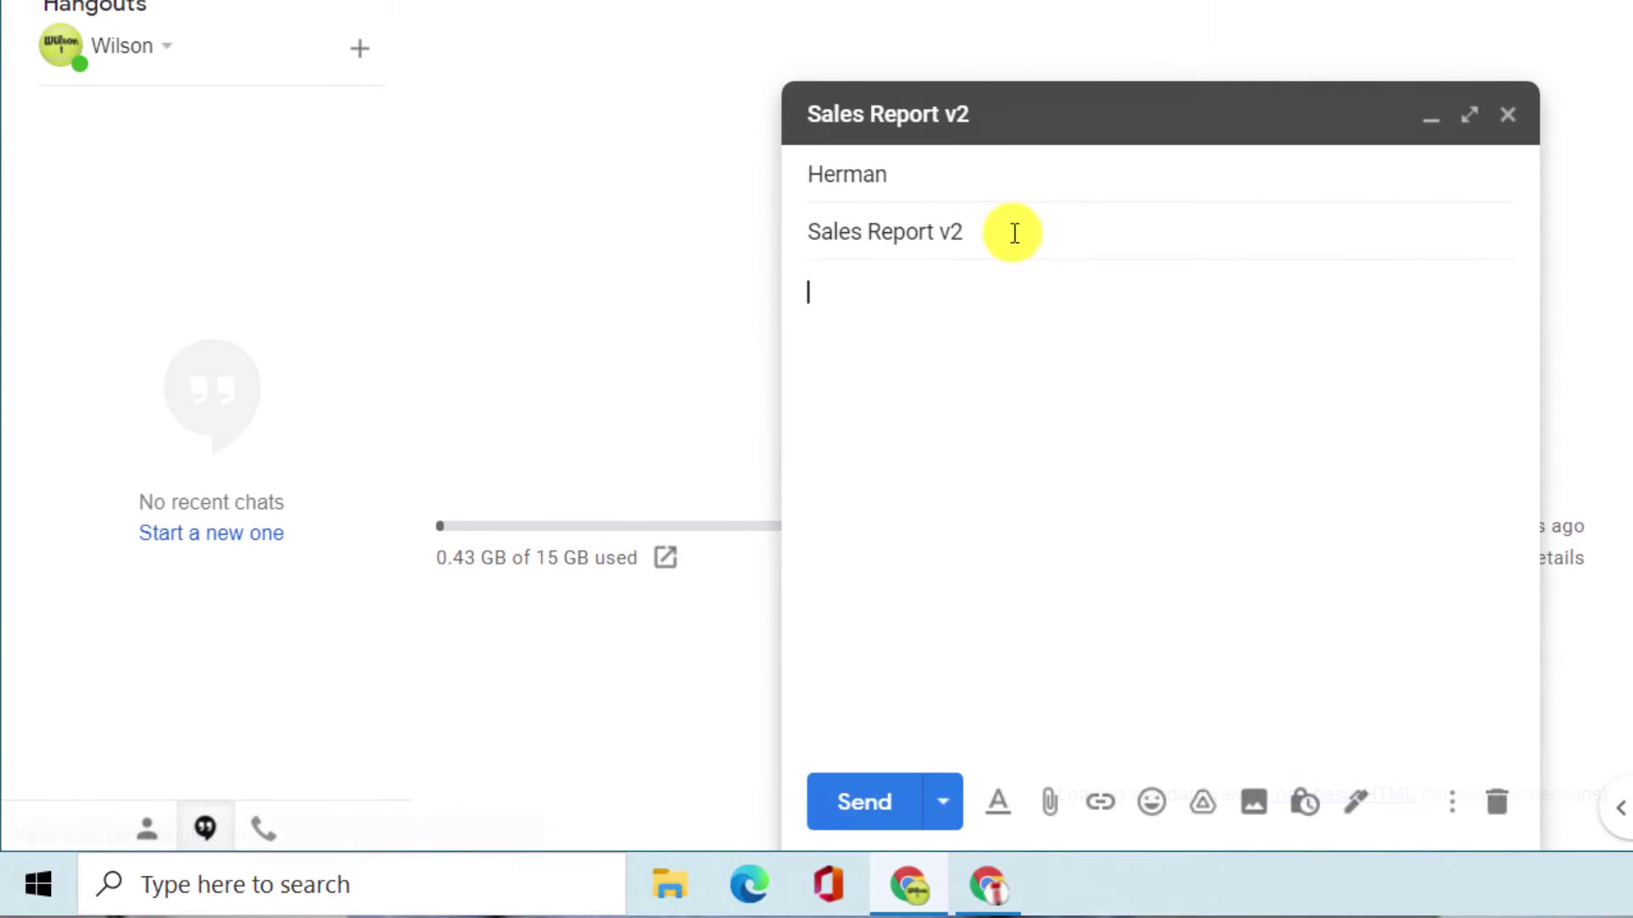
Send the Sales Report v2 email to Herman, then recall it with Undo in the 'Message sent' notice.
left_click(863, 803)
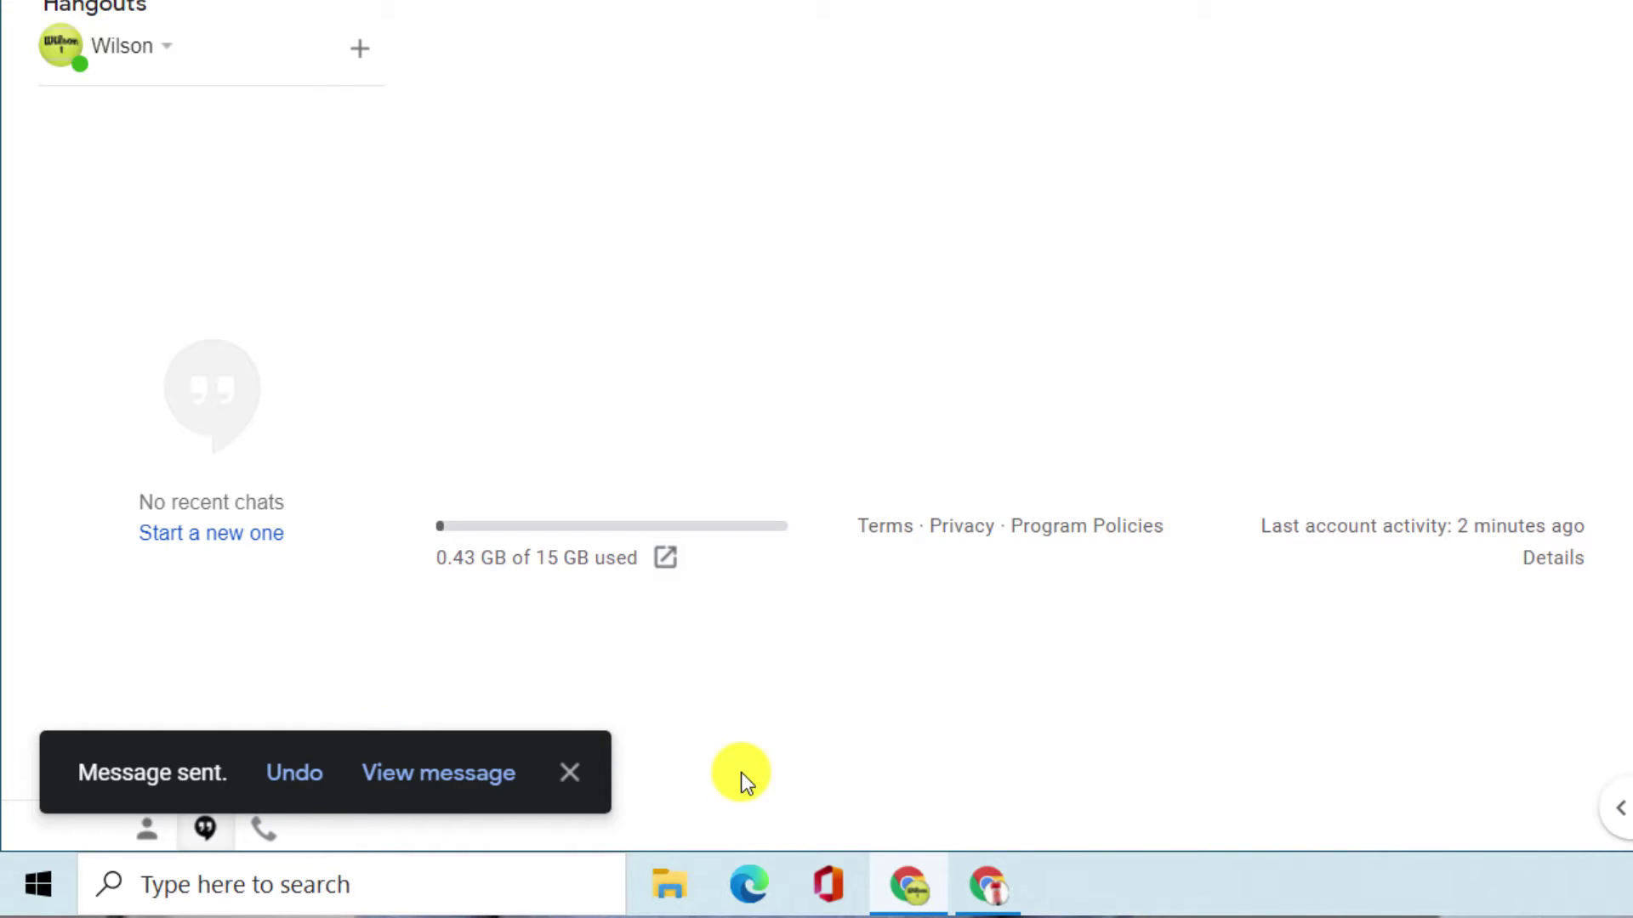
left_click(295, 774)
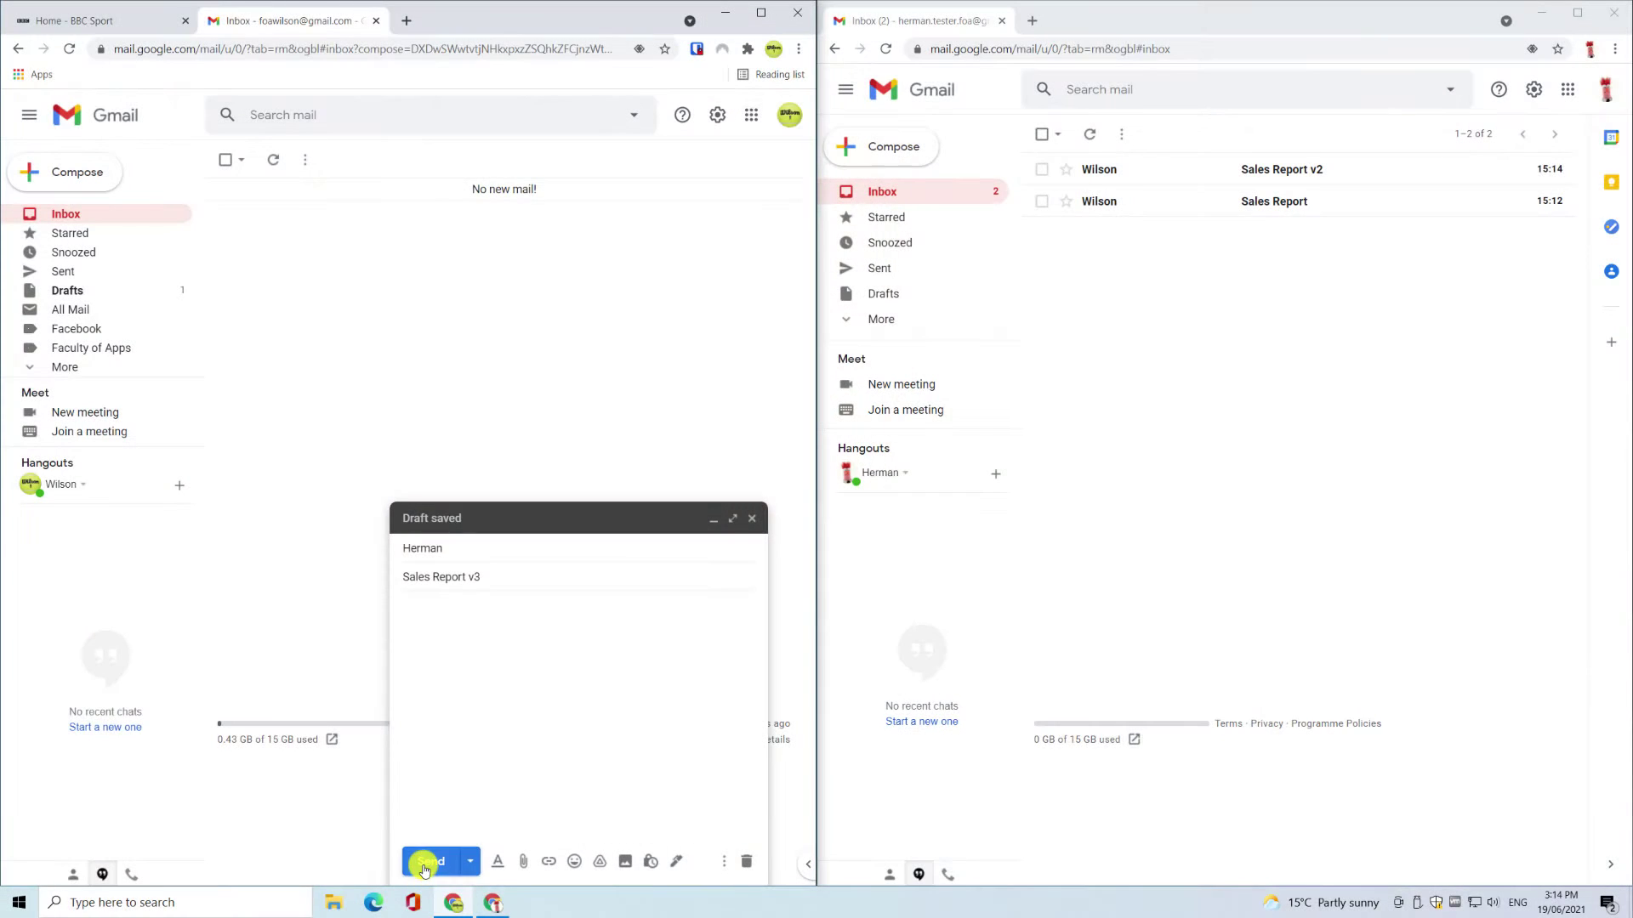
Send Sales Report v3, close the Gmail tab, reopen Gmail in a new tab, and view the sent message.
left_click(430, 863)
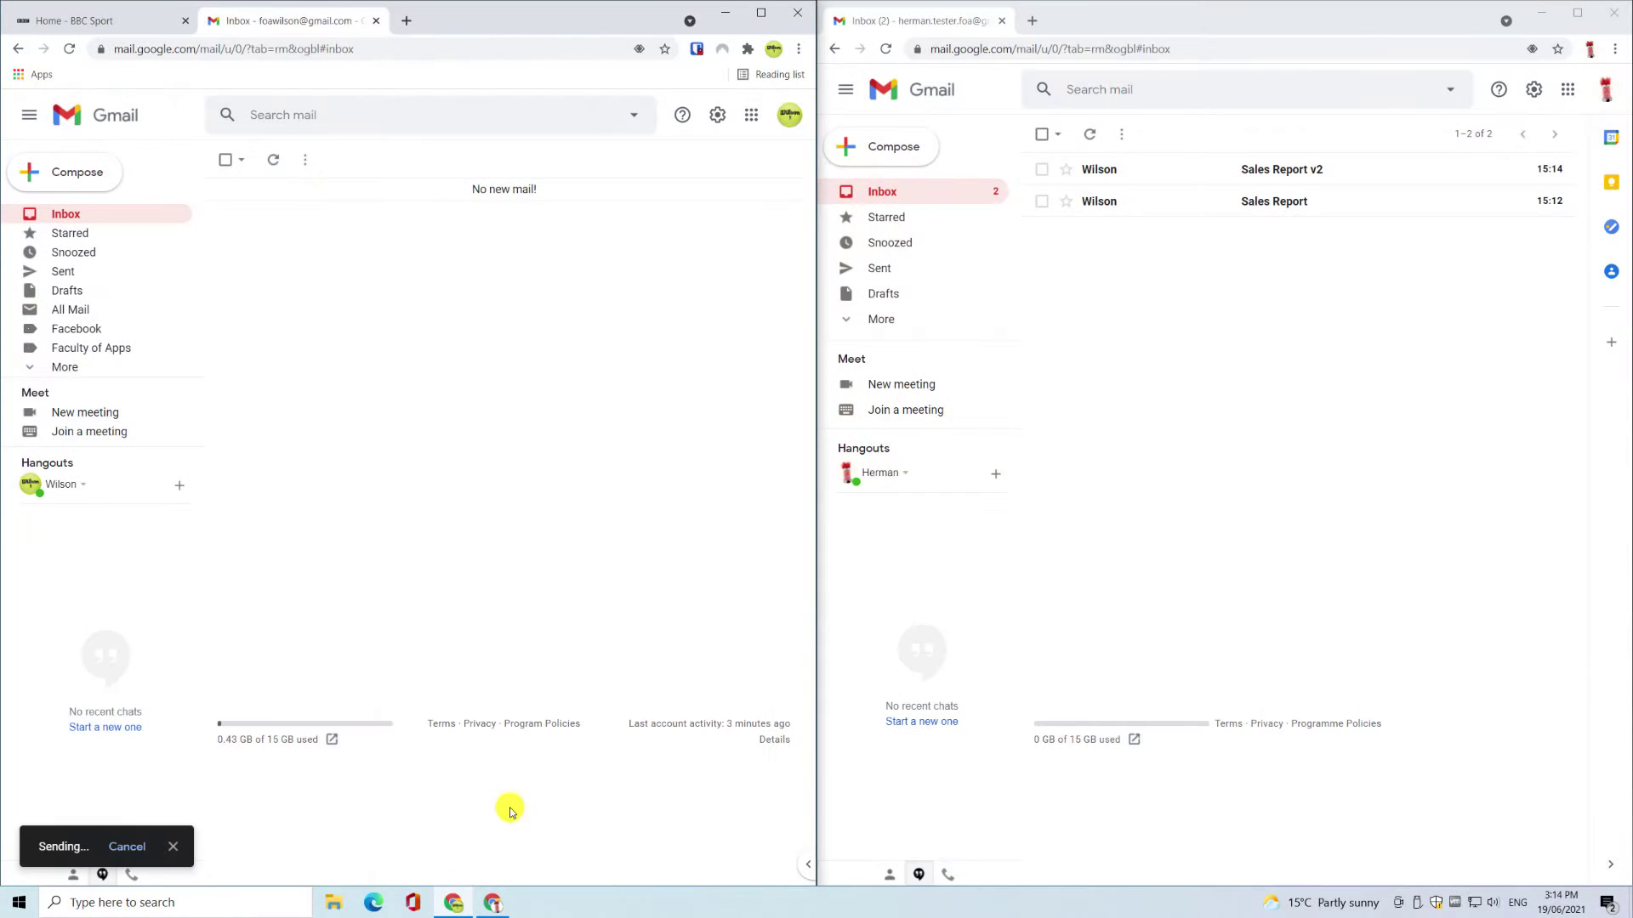
left_click(376, 20)
left_click(215, 21)
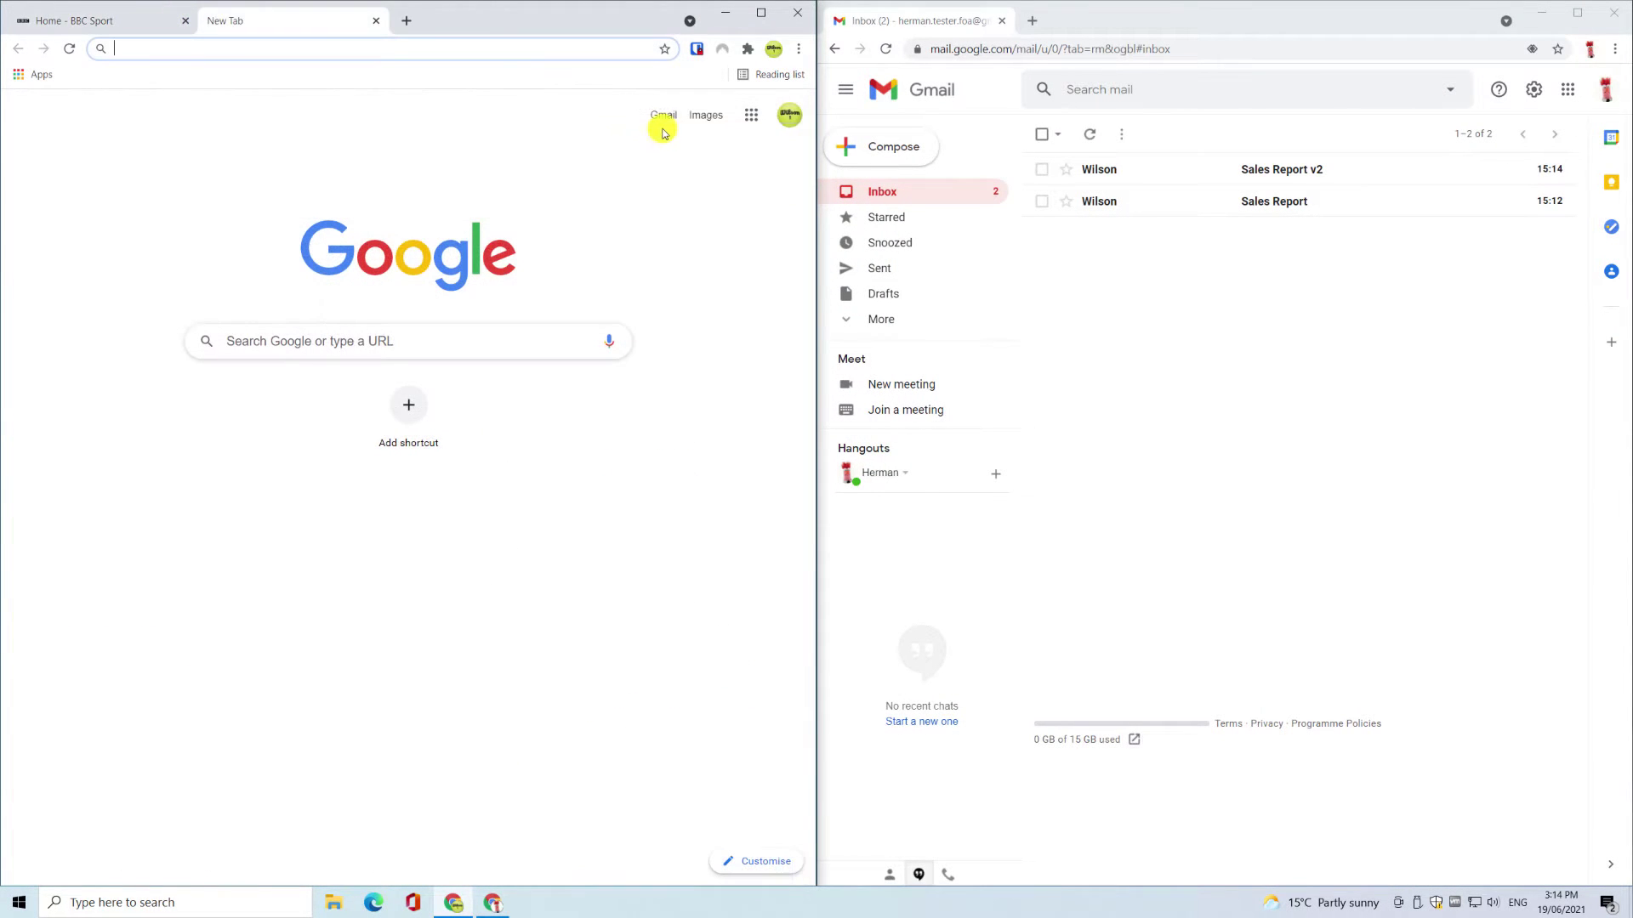
left_click(669, 115)
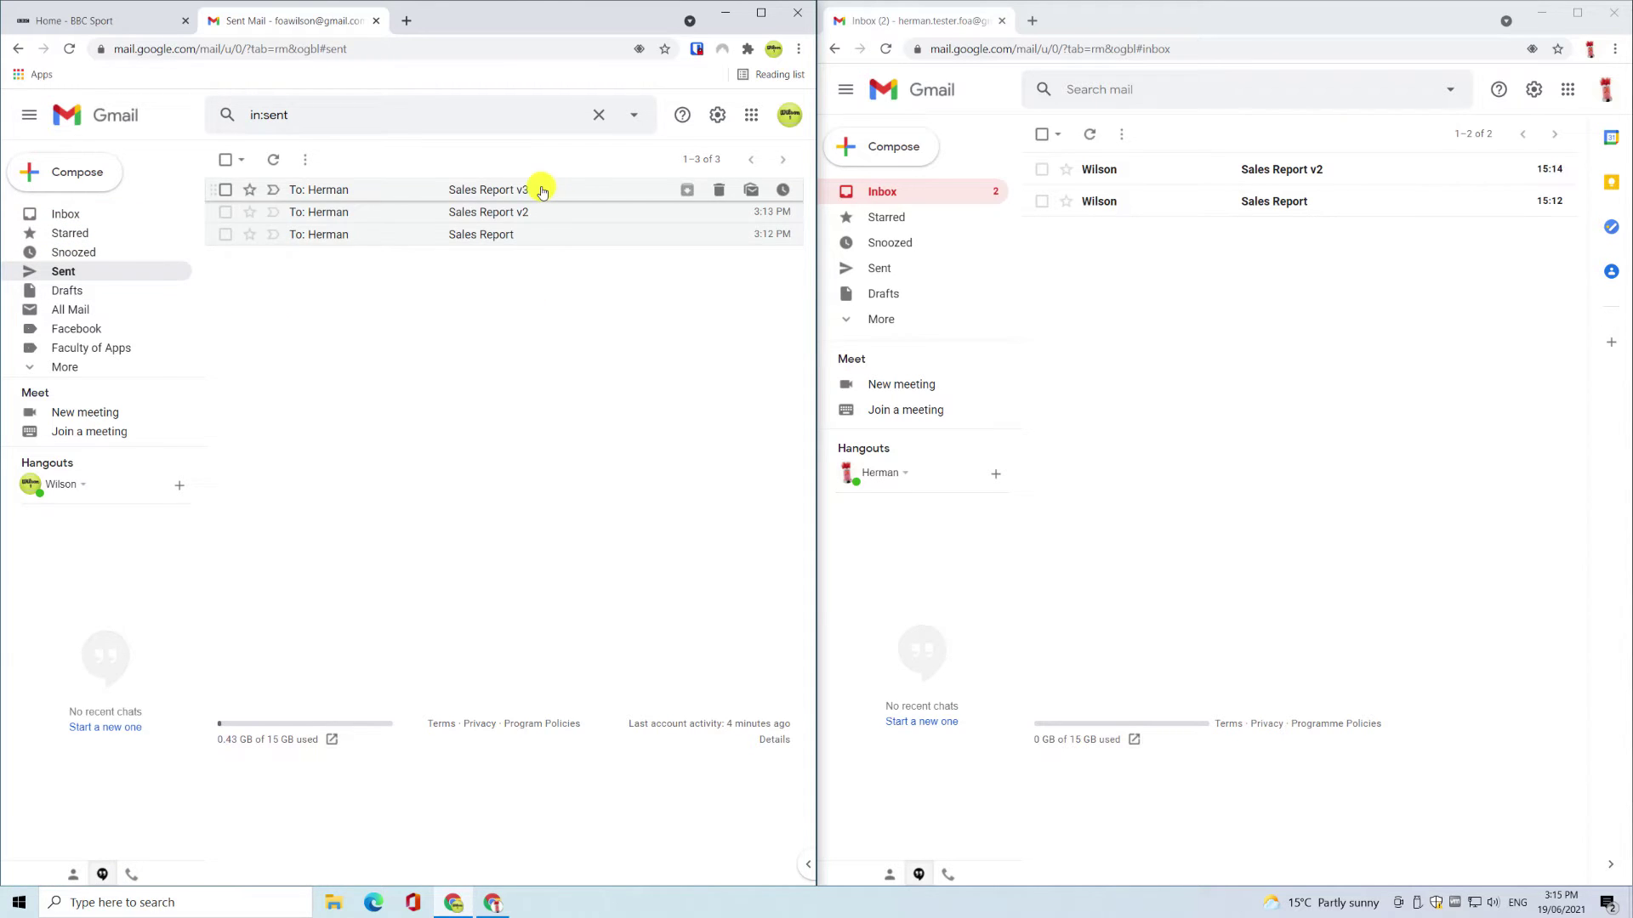
left_click(543, 190)
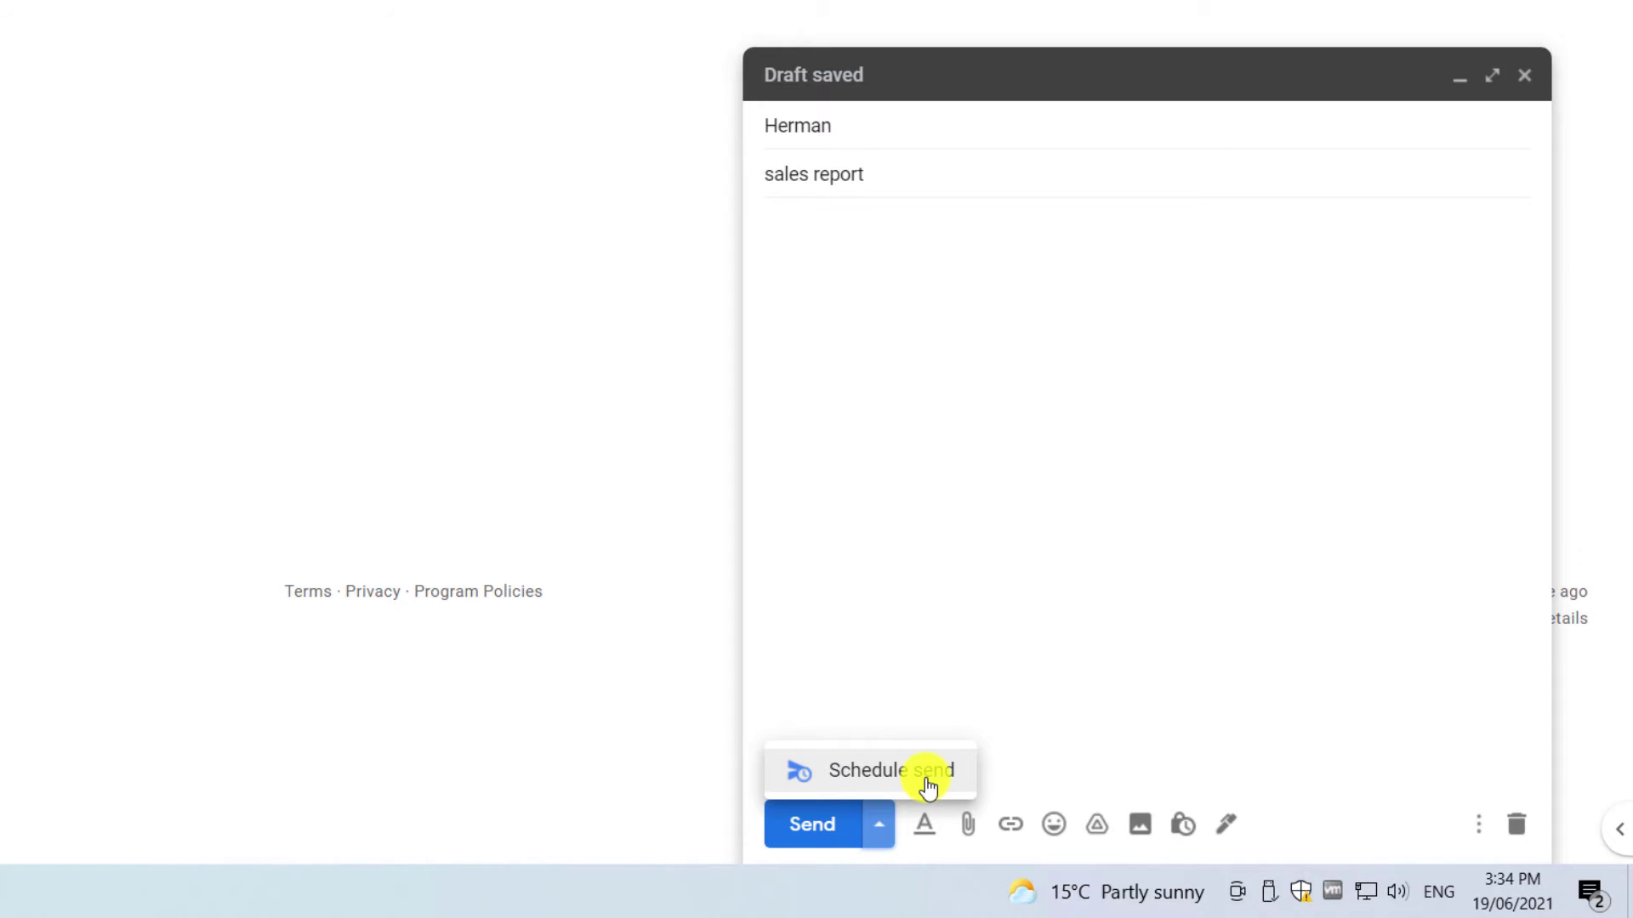
Show the Schedule send delivery options for the 'sales report' draft to Herman.
left_click(928, 778)
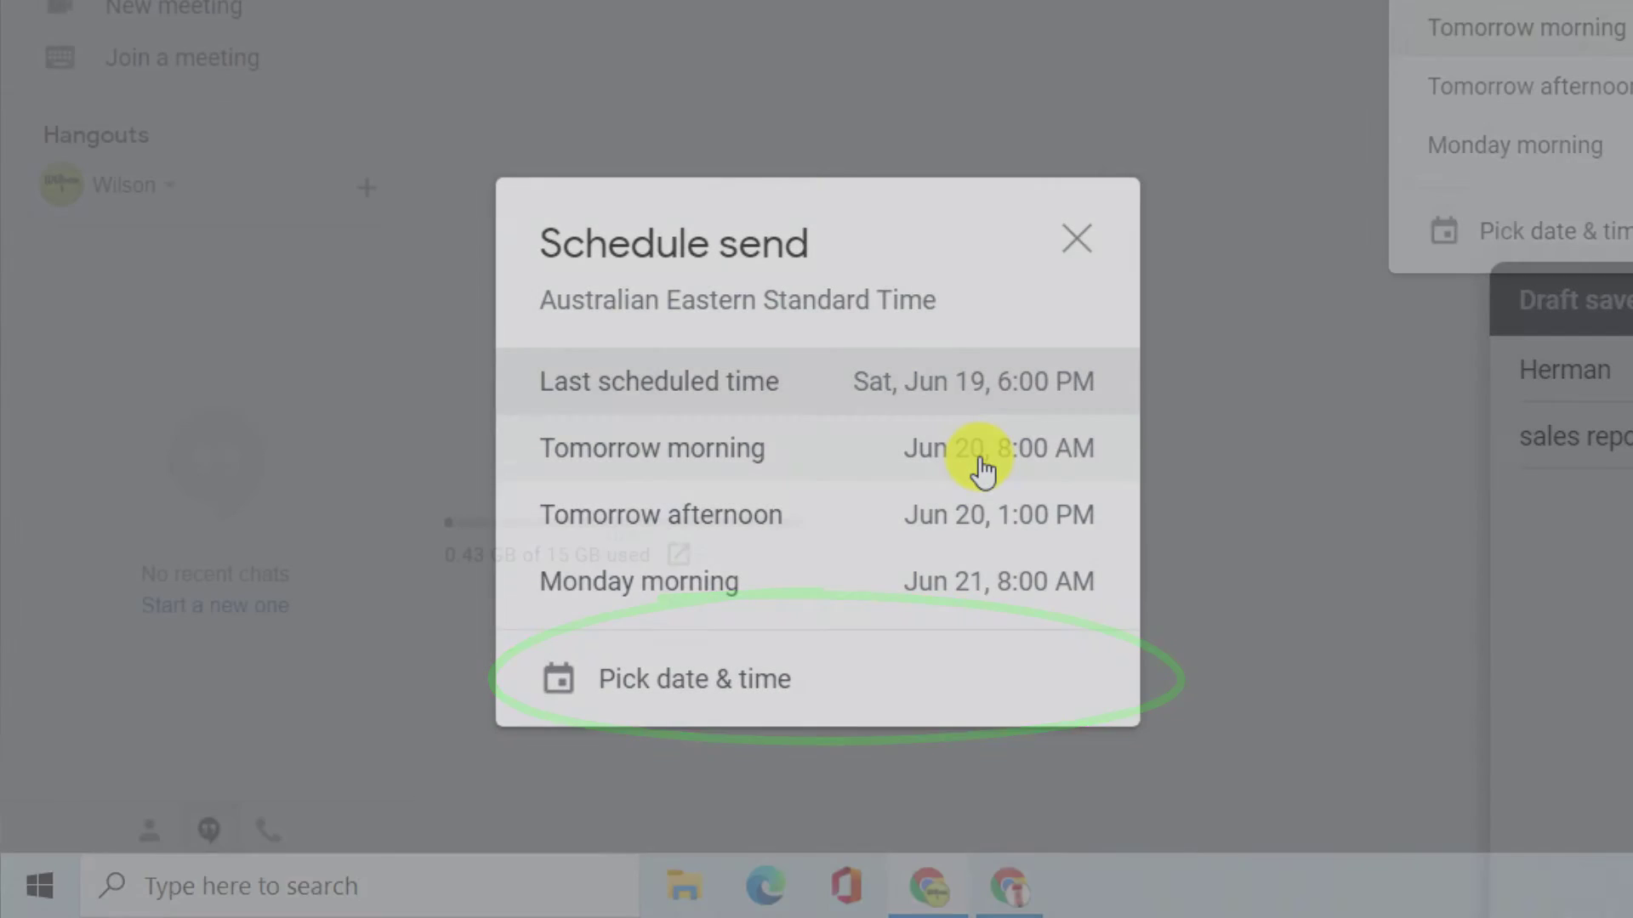
Schedule the 'sales report' email for tomorrow morning, then open it from the Scheduled folder.
left_click(979, 466)
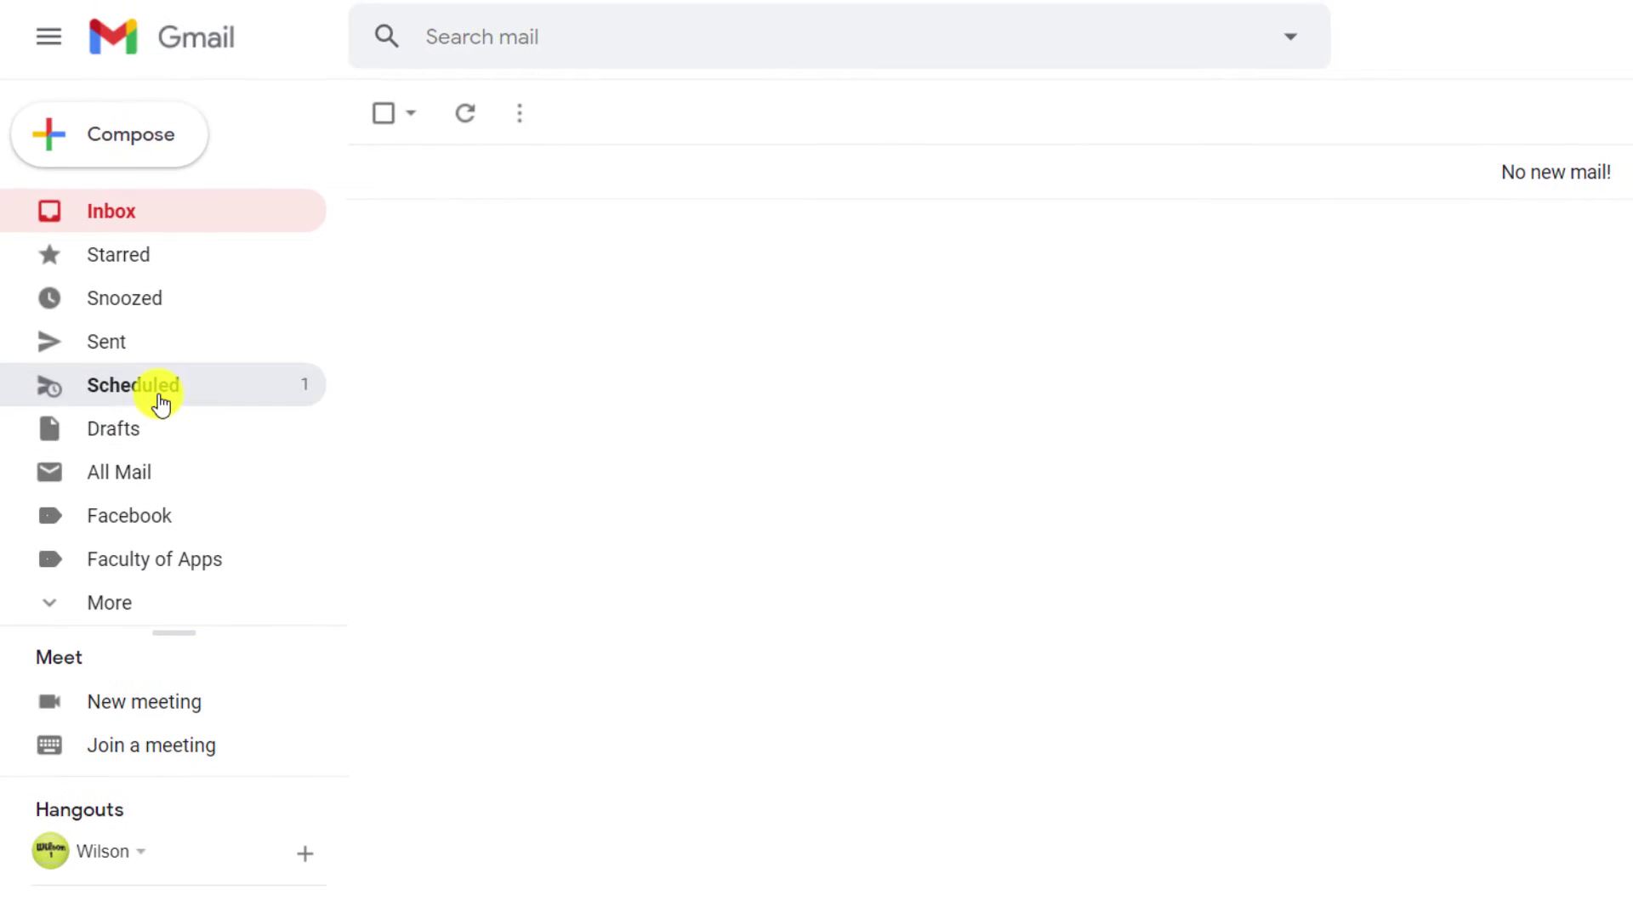
left_click(320, 396)
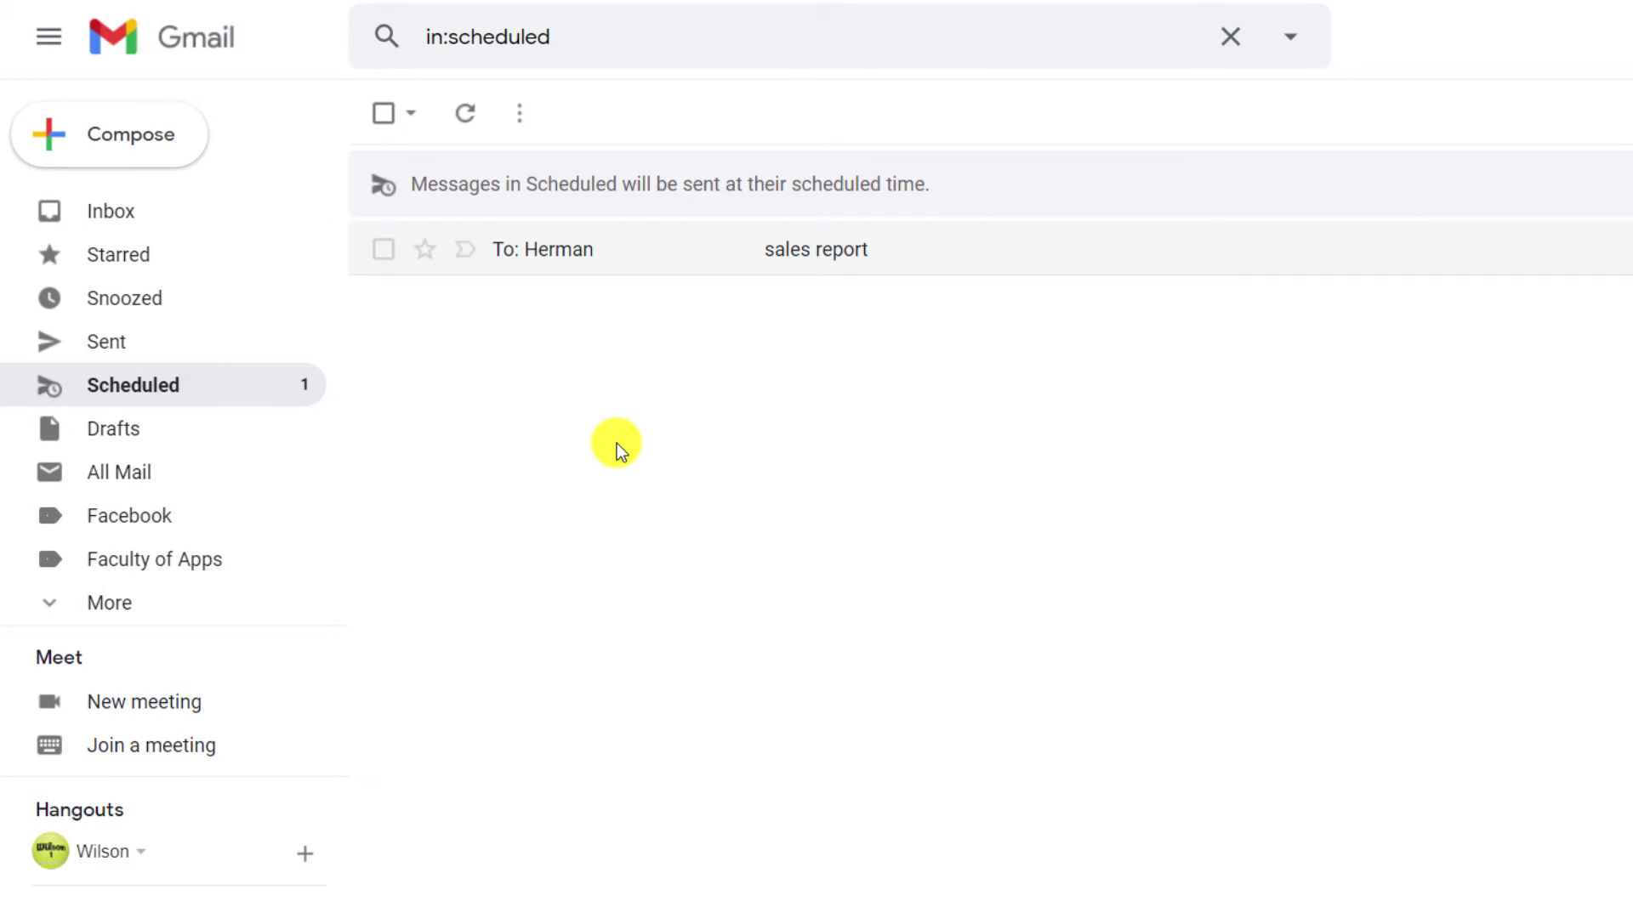
left_click(1132, 255)
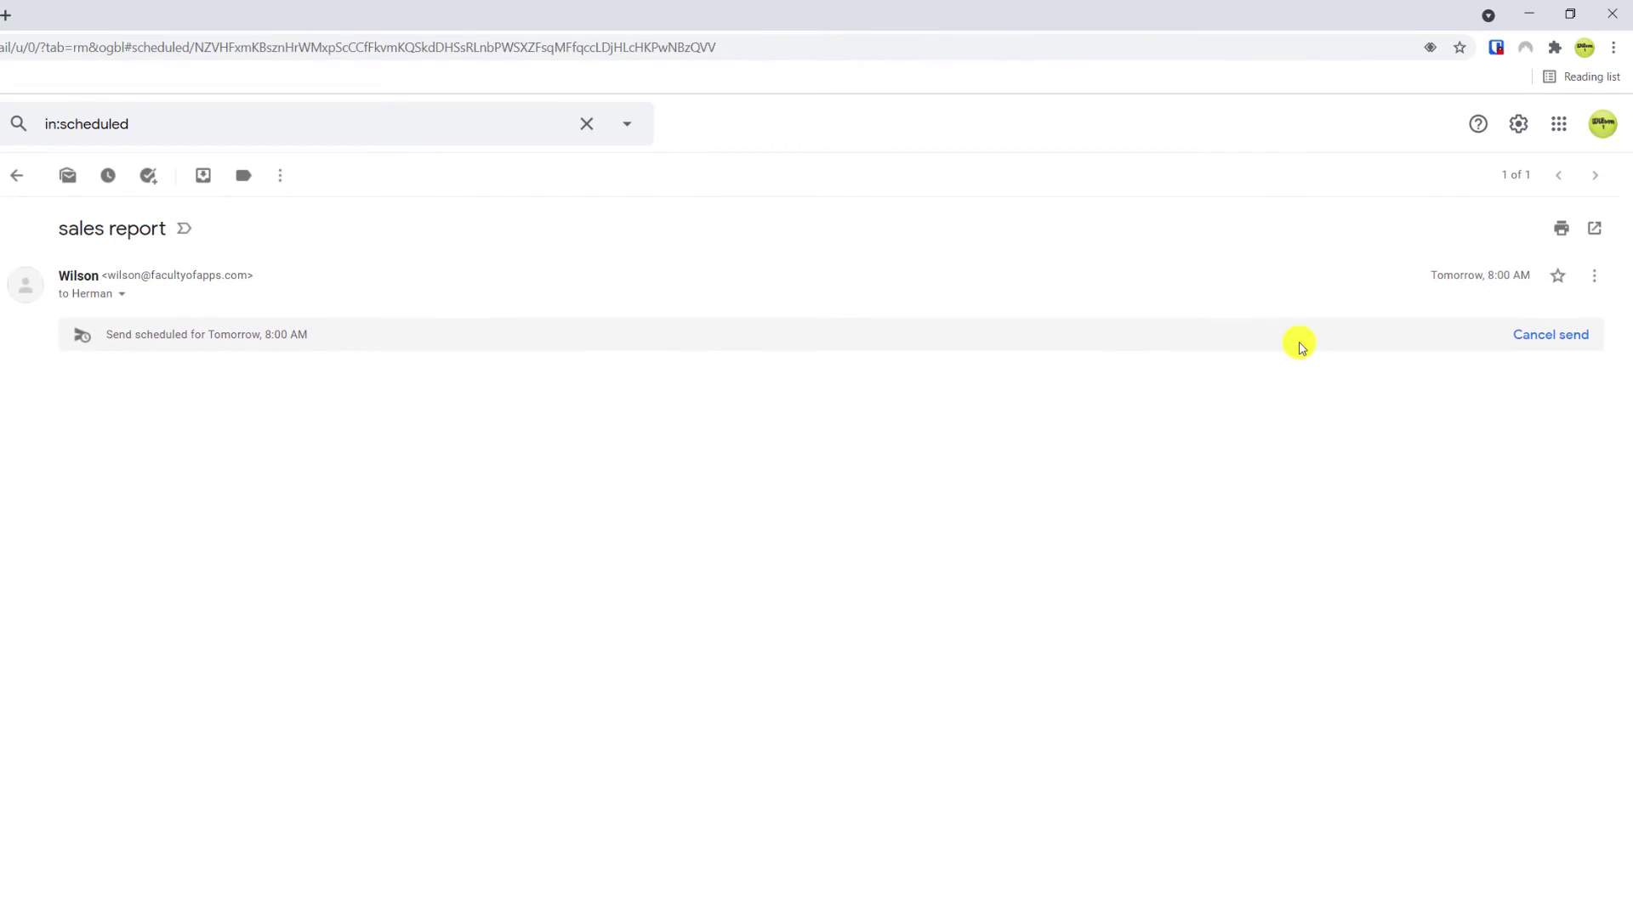
Cancel the scheduled send and start a custom delivery time, replacing the time with 10.
left_click(1535, 337)
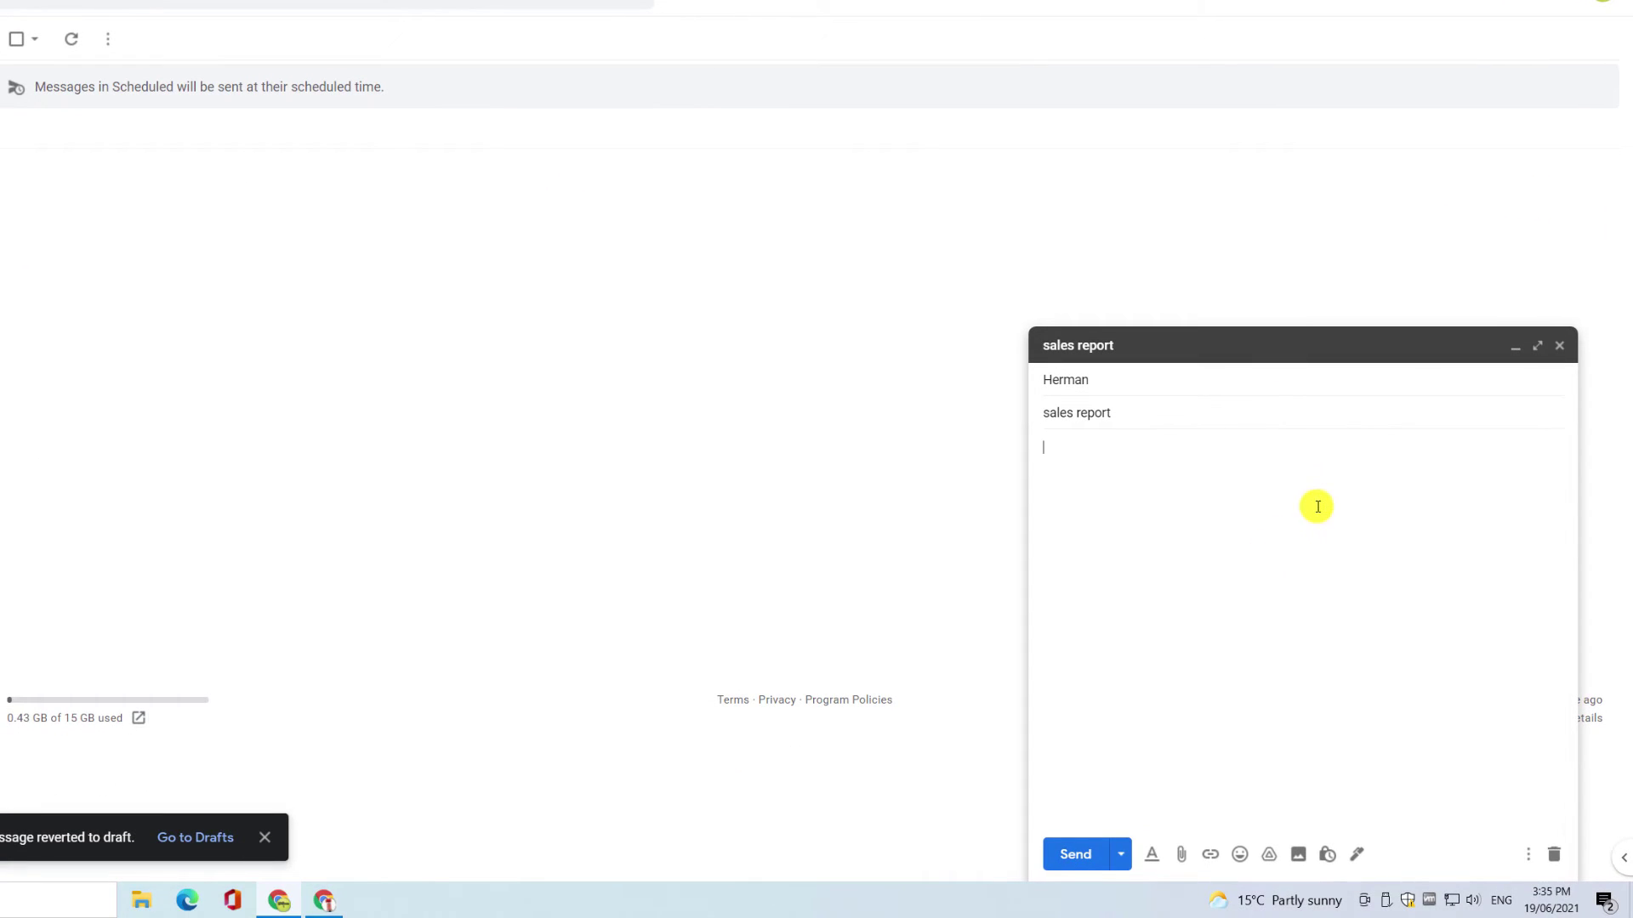
left_click(1178, 818)
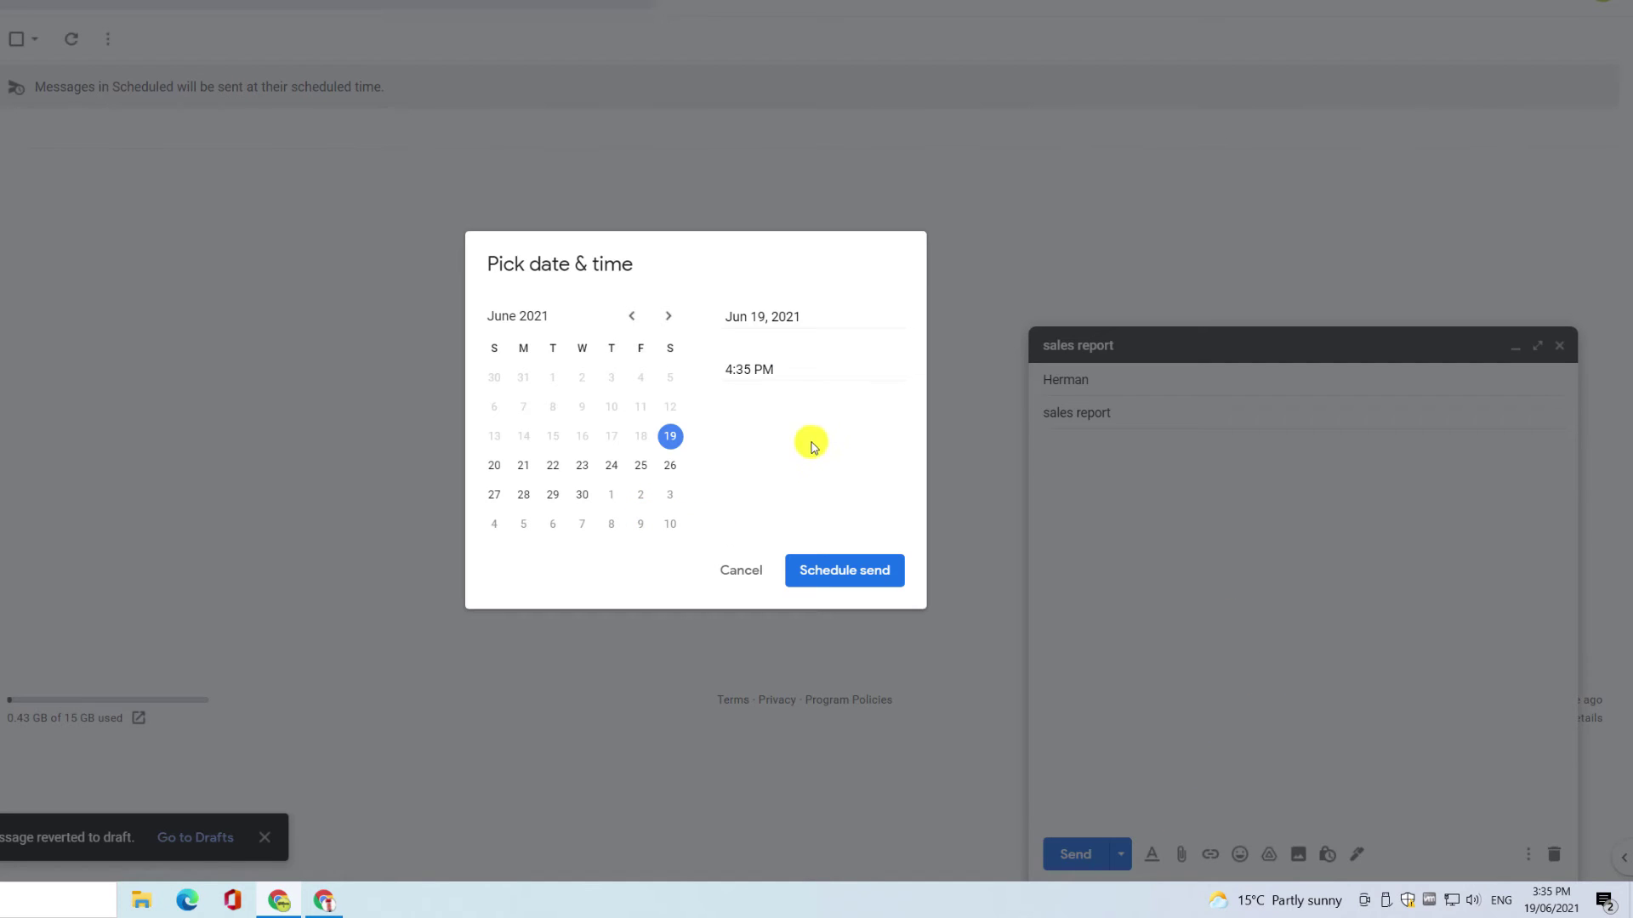
left_click_drag(781, 371, 698, 374)
type("10")
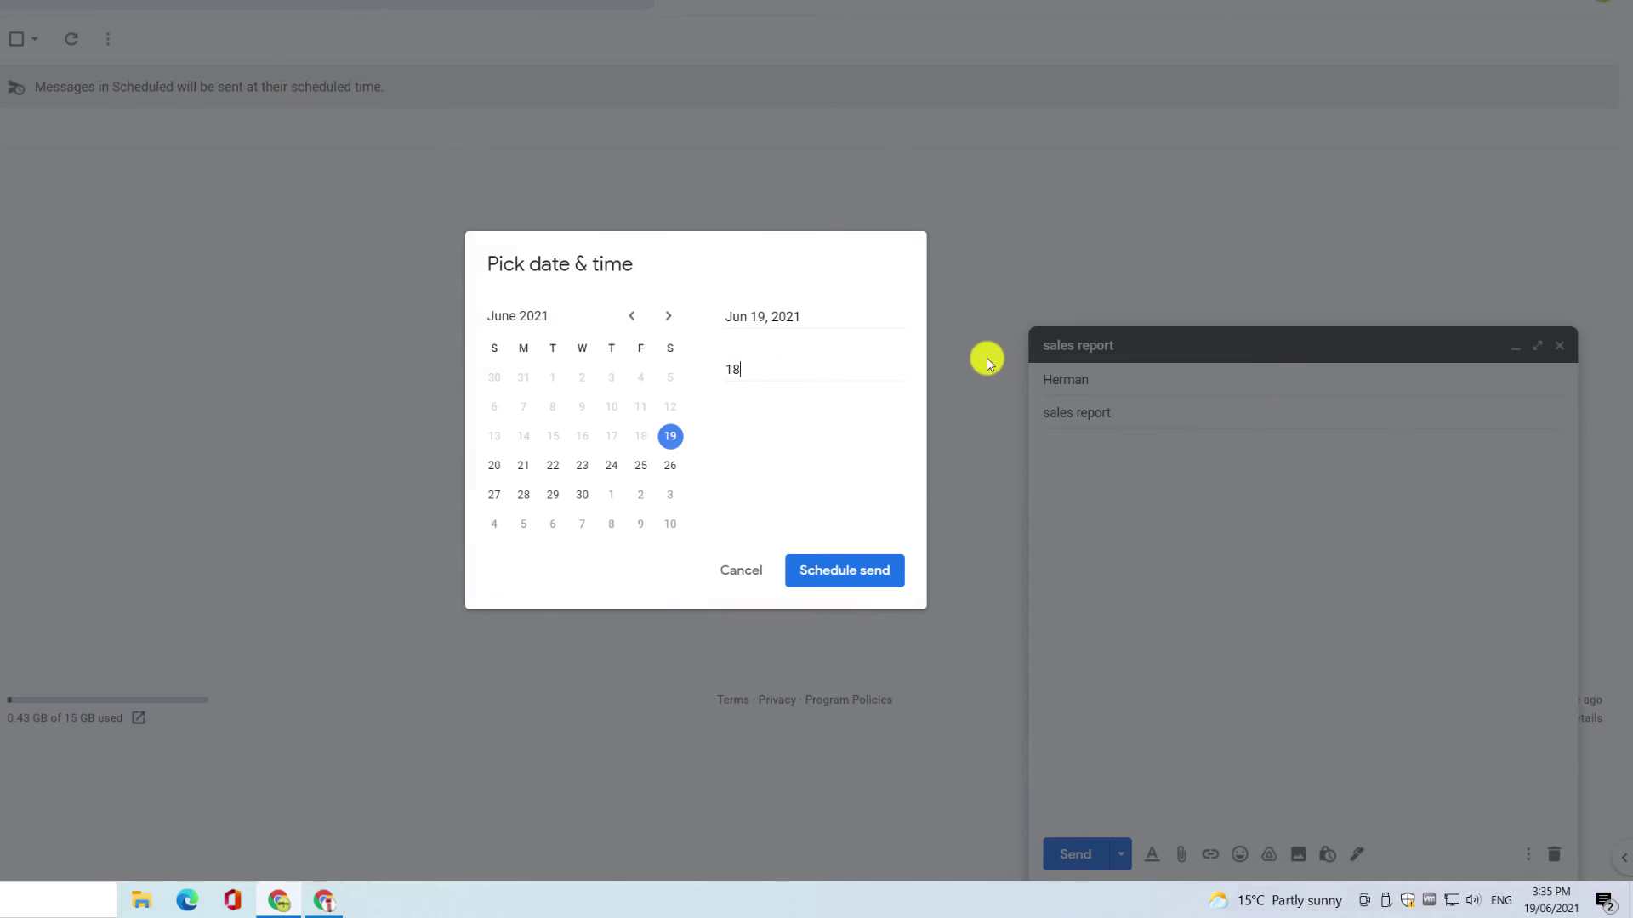